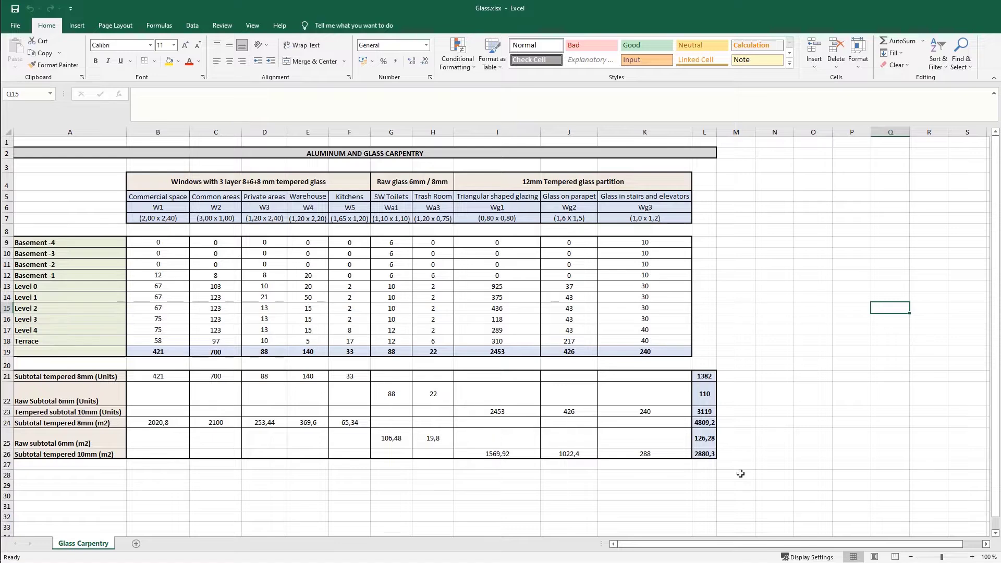
Copy cells A1:M28 of the Glass Carpentry sheet and paste them into the ARES Commander drawing below the Commercial Space table
click(739, 473)
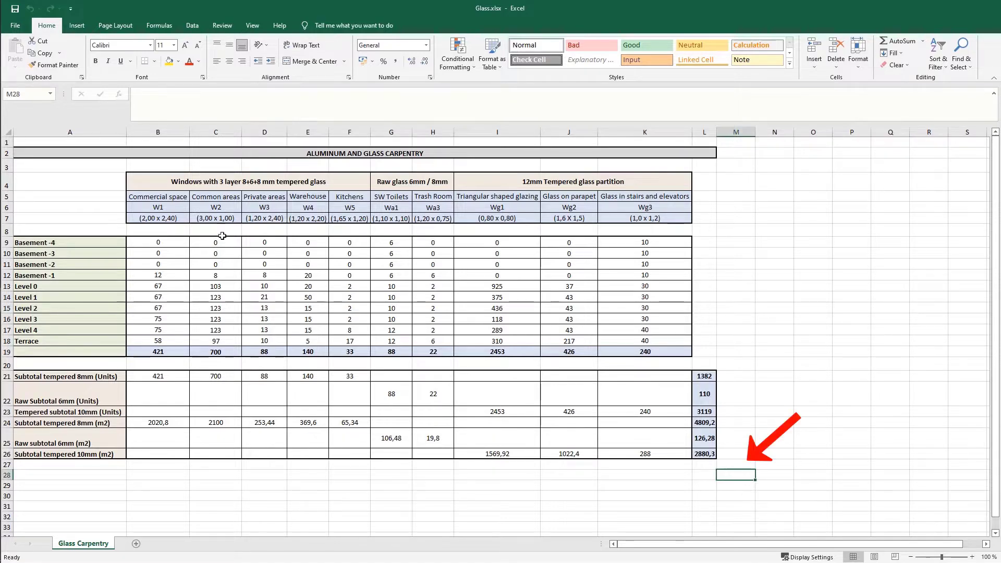
shift+click(66, 142)
right_click(67, 142)
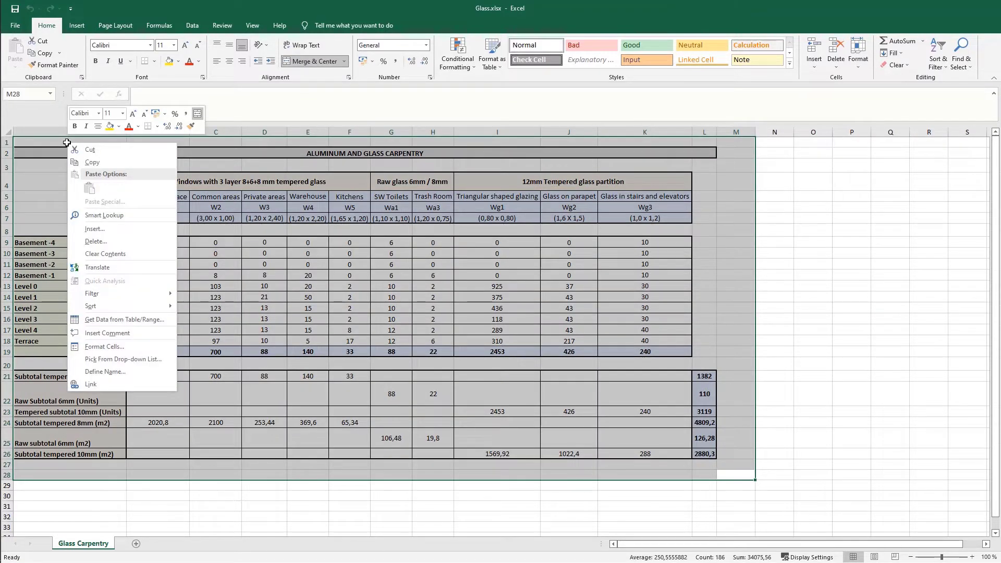
click(125, 163)
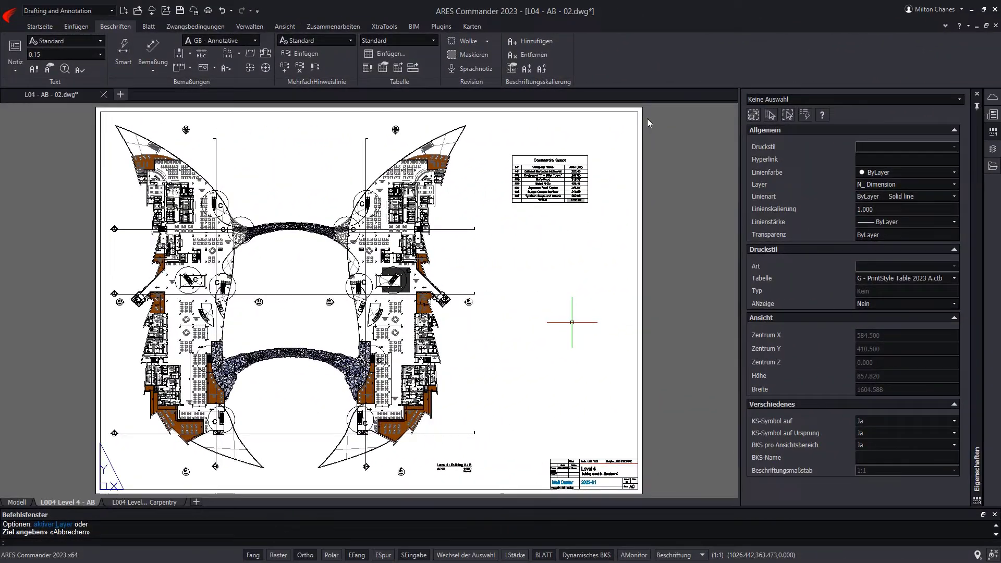
key(ctrl+v)
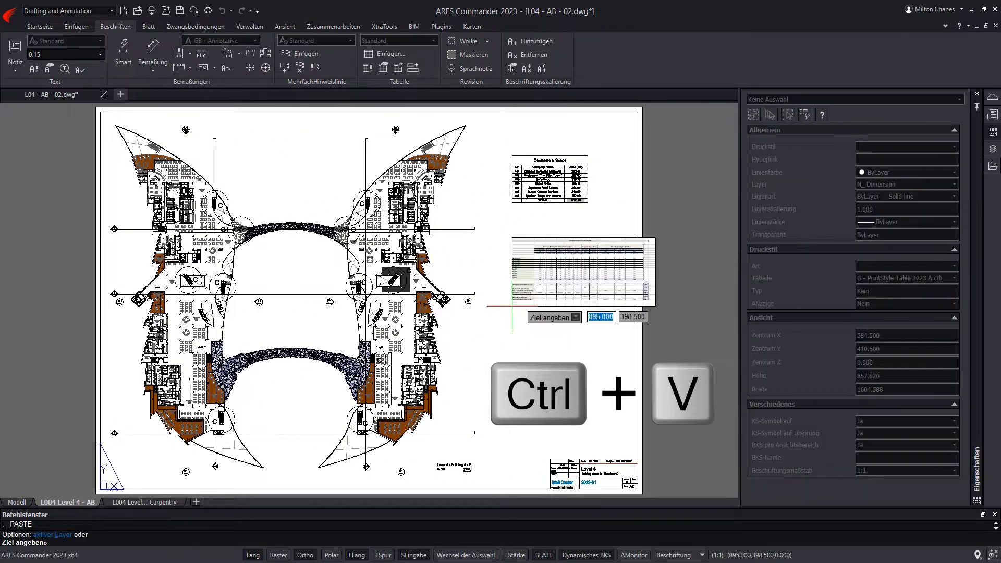
click(483, 302)
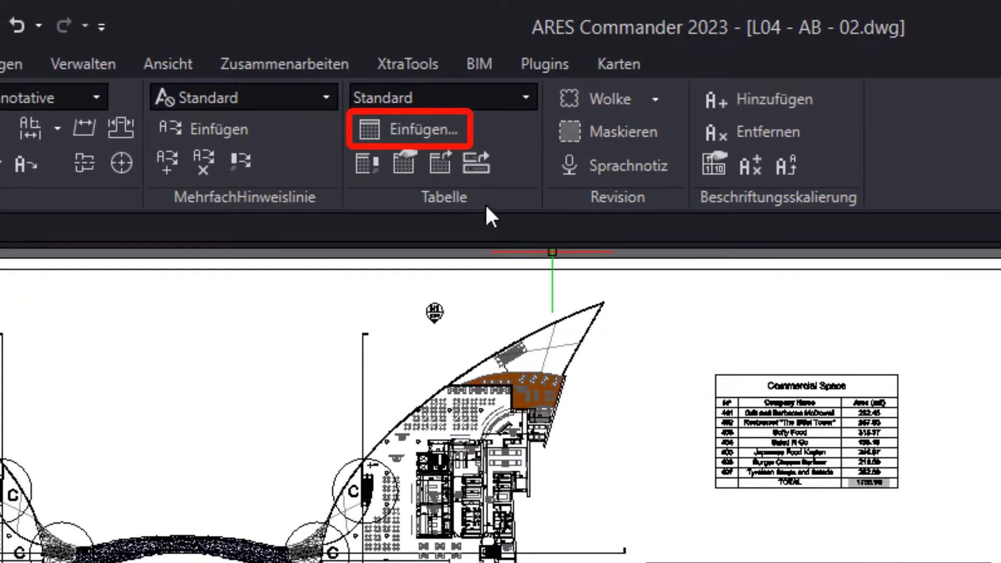
click(413, 135)
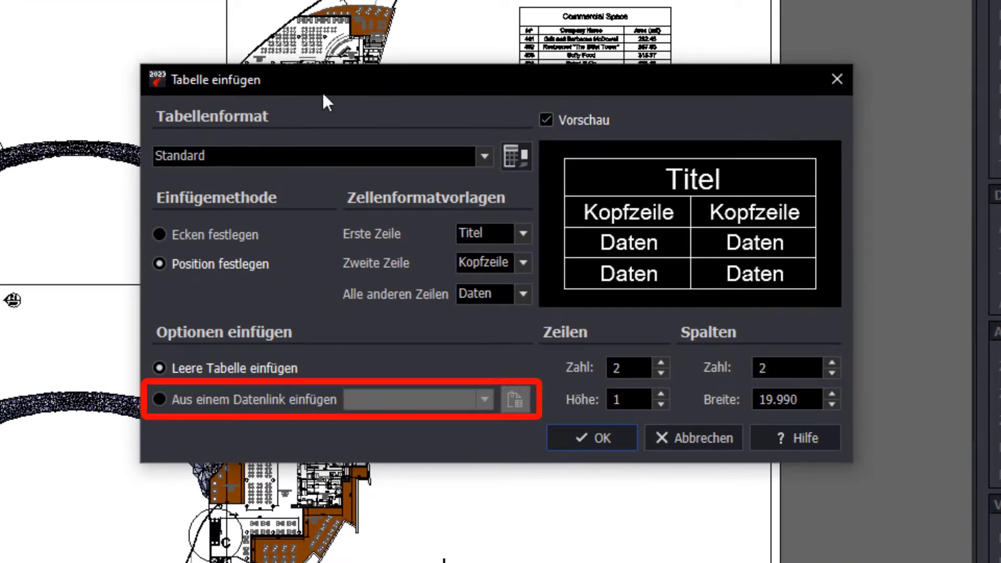
click(221, 402)
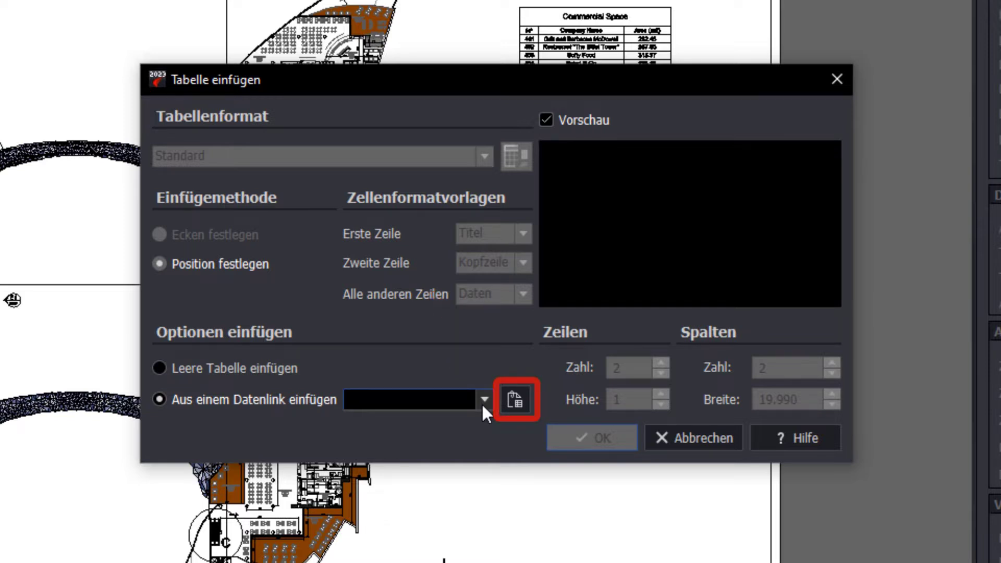
click(522, 406)
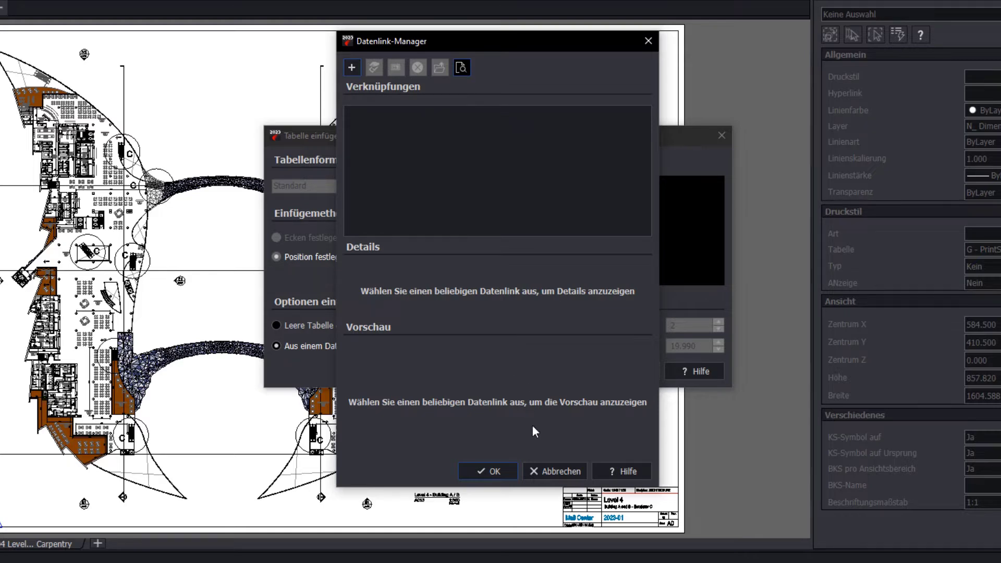
click(545, 468)
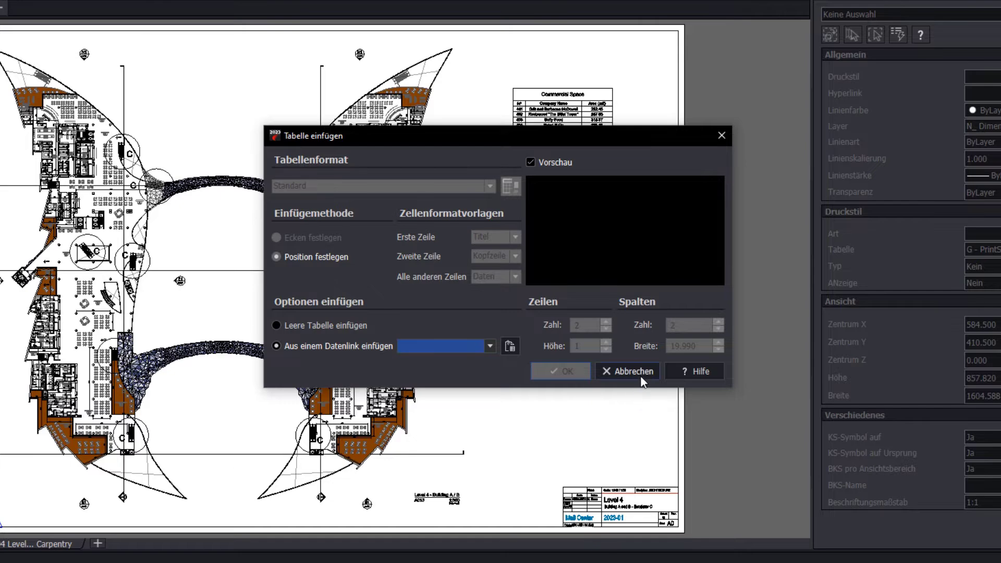
click(641, 371)
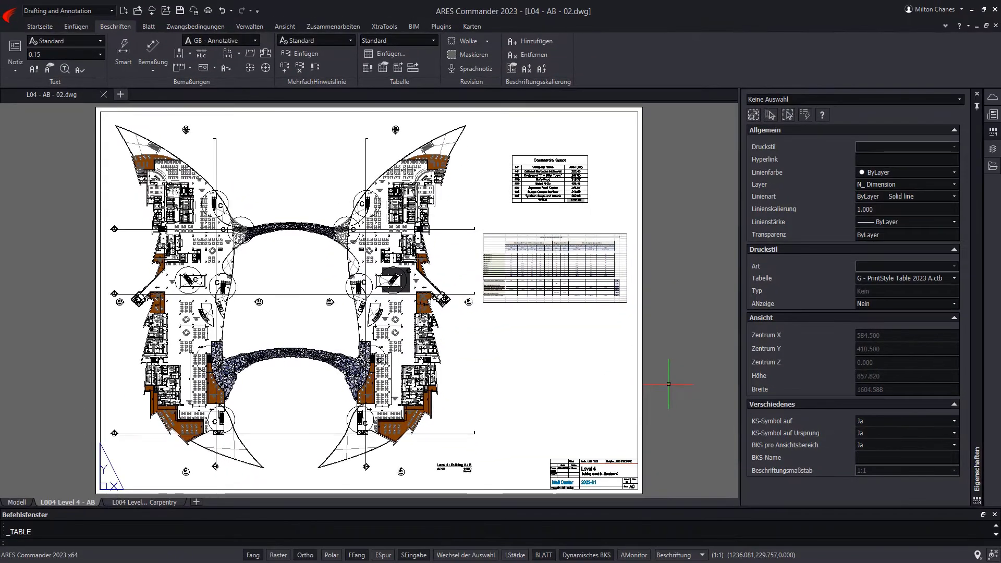
Create a new data link named "MallCenter - Carpentry 01"
click(76, 27)
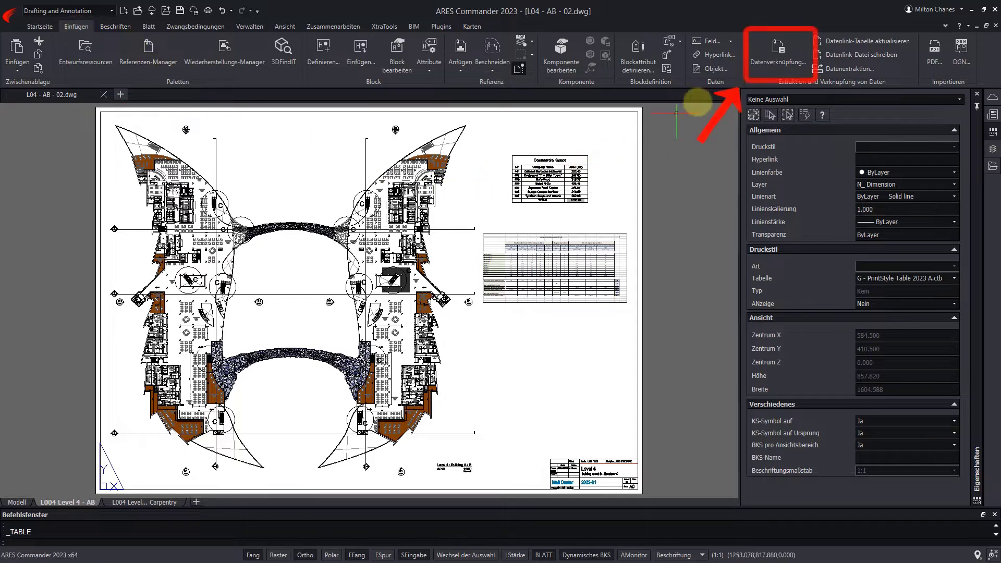
click(779, 55)
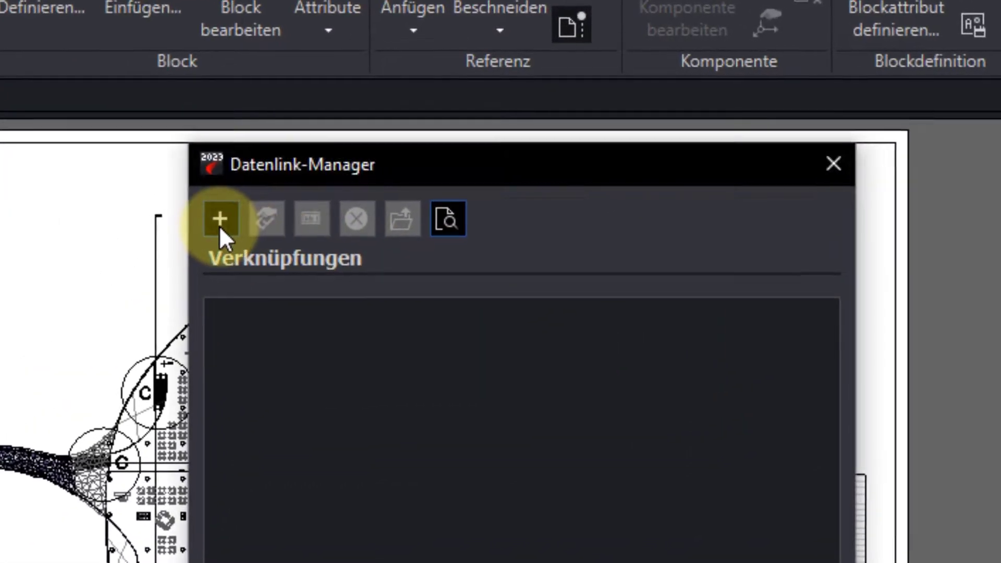
click(220, 221)
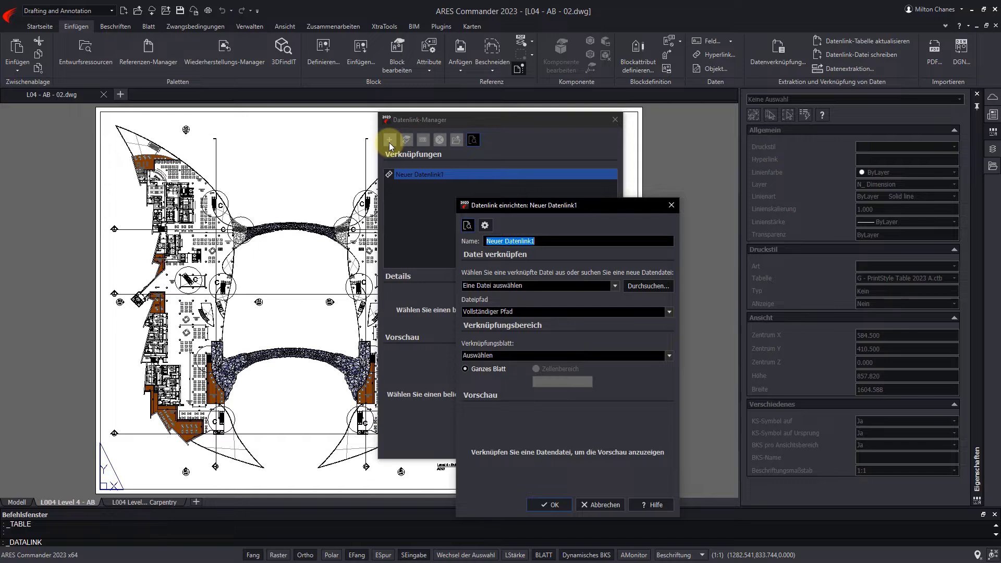
text(MallCenter - Carpentry)
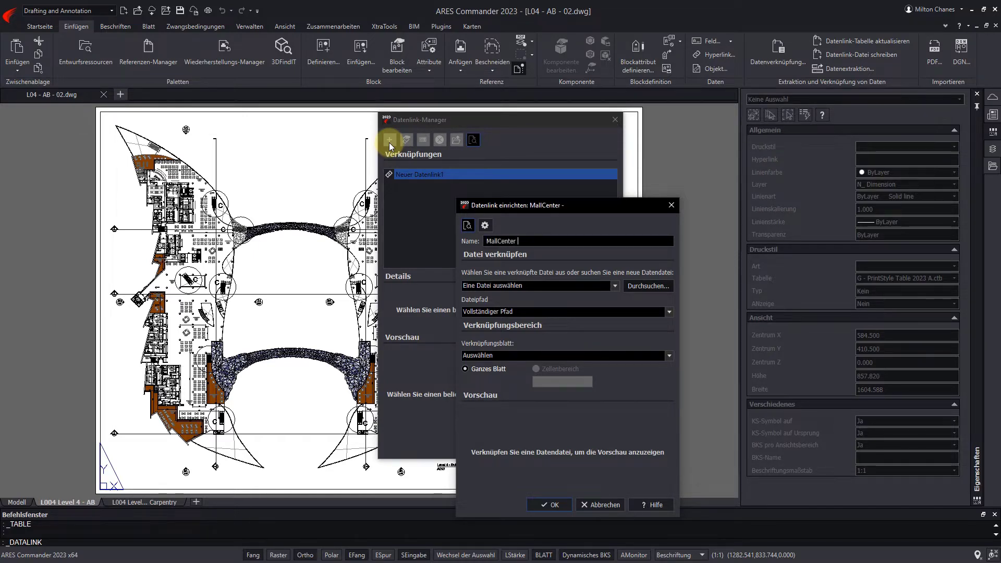
text( 23)
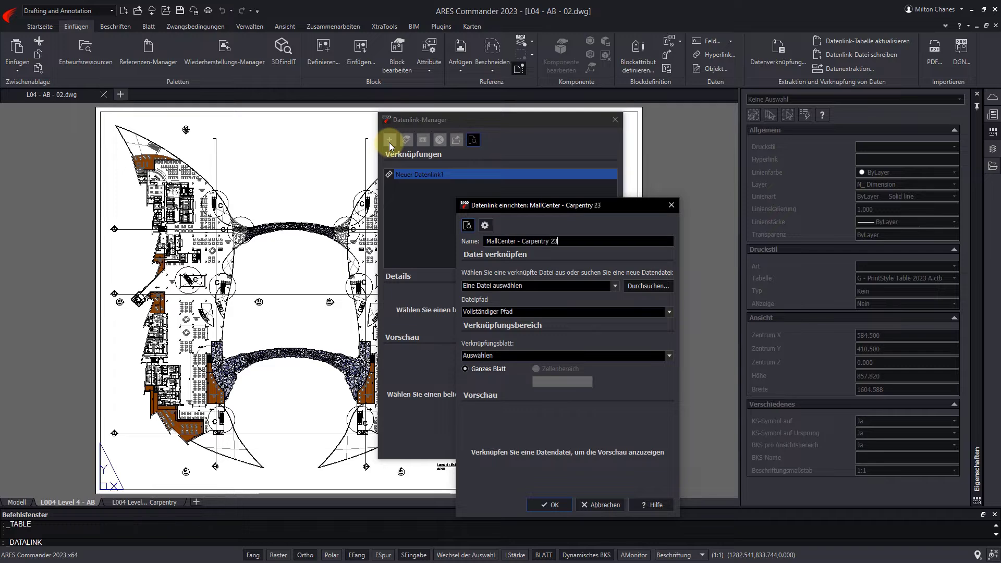
key(BackSpace)
key(BackSpace)
text(01)
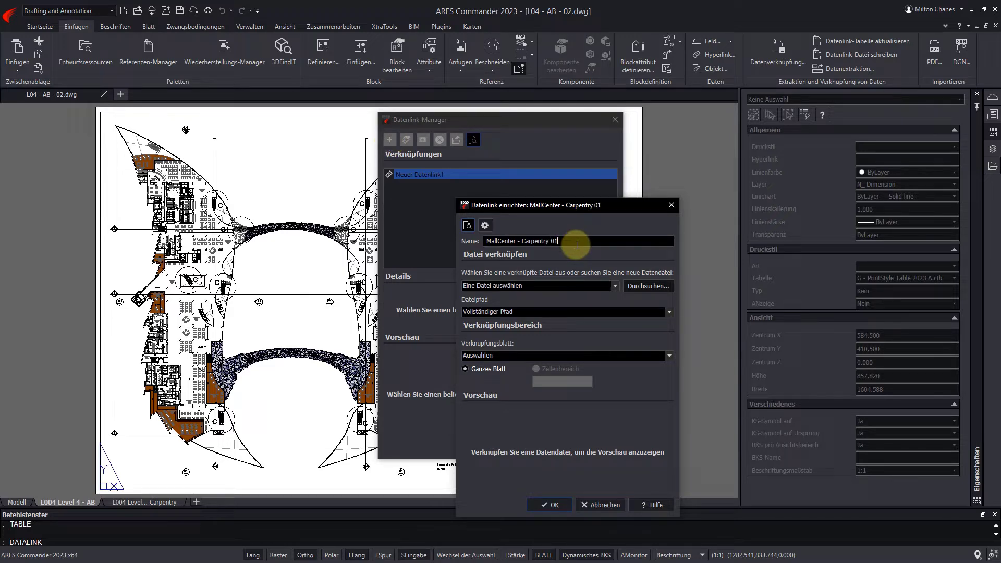
Attach the Excel file MallCenter - Carpentry.xlsx to the data link
click(657, 285)
click(417, 209)
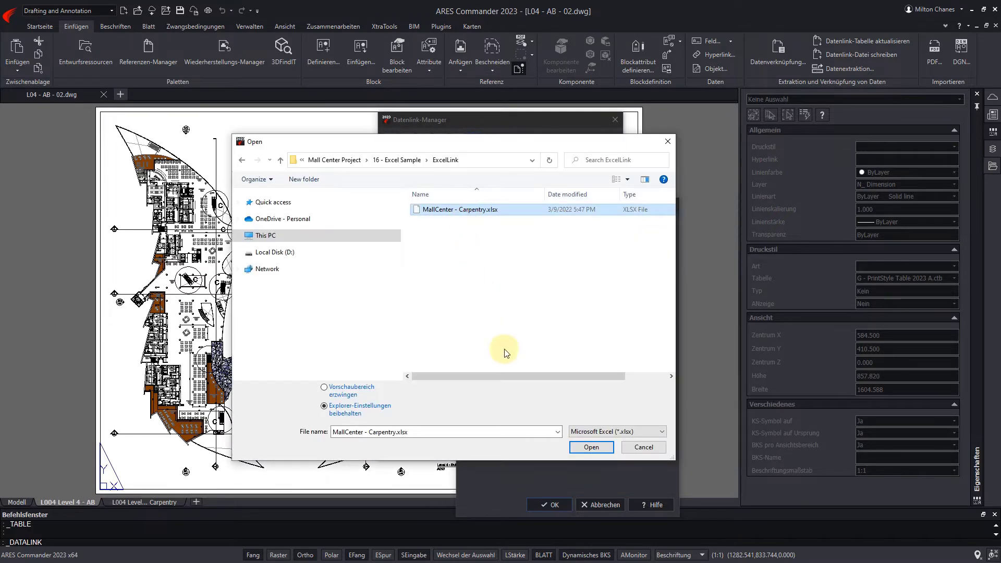
click(590, 447)
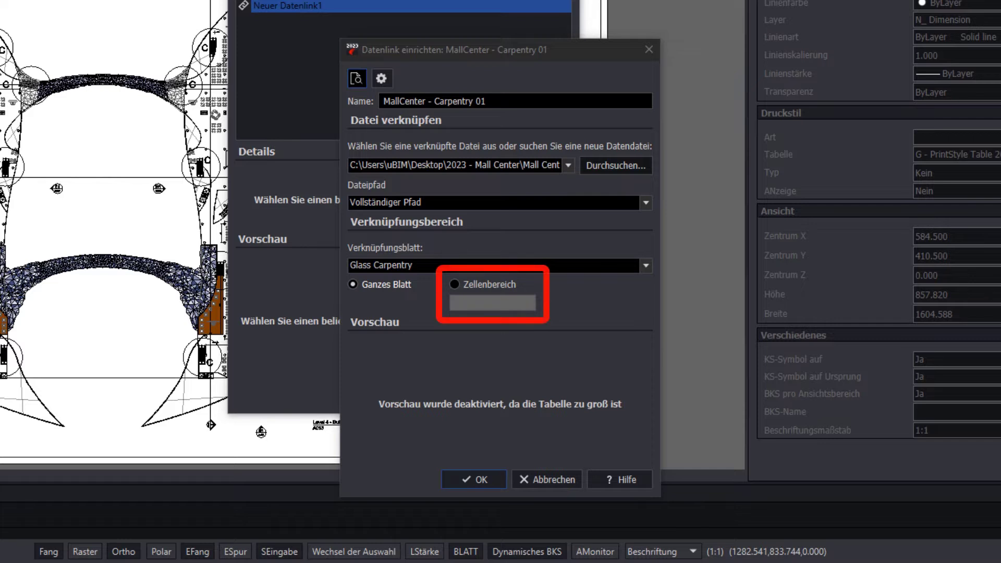
Try limiting the data link to the cell range C13:C15
click(481, 283)
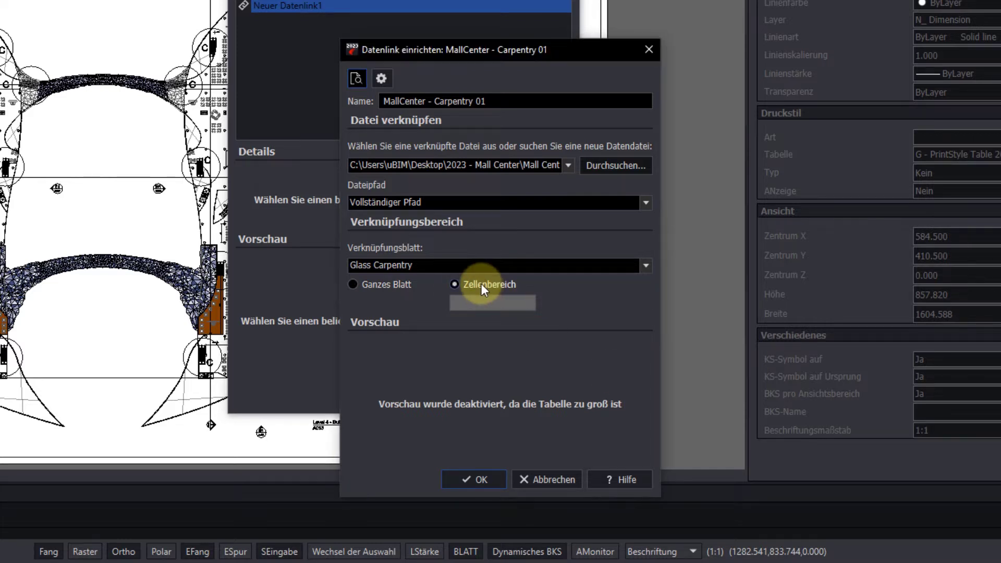
text(C13:C15)
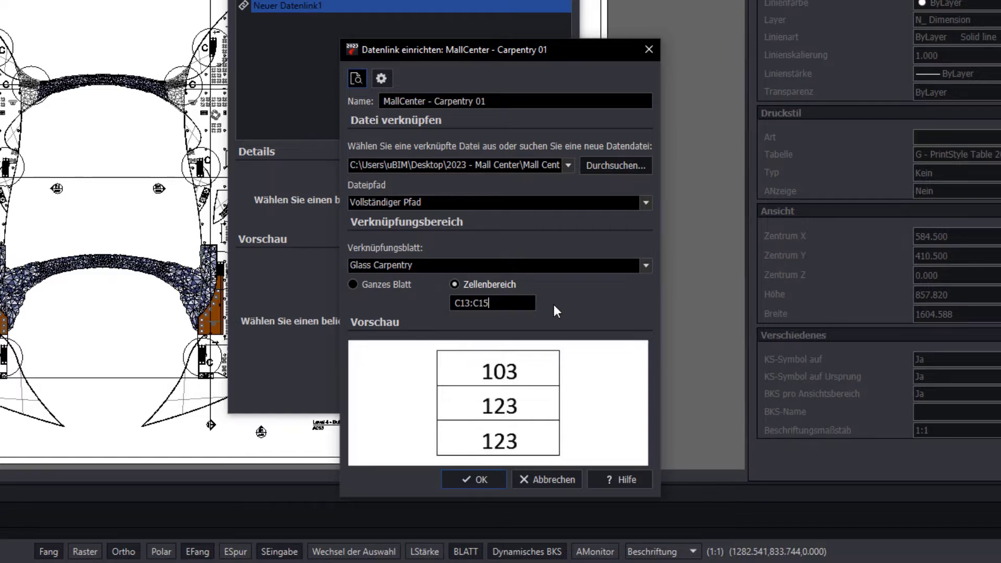
Set the data link to cover the entire Glass Carpentry sheet and save it
click(384, 284)
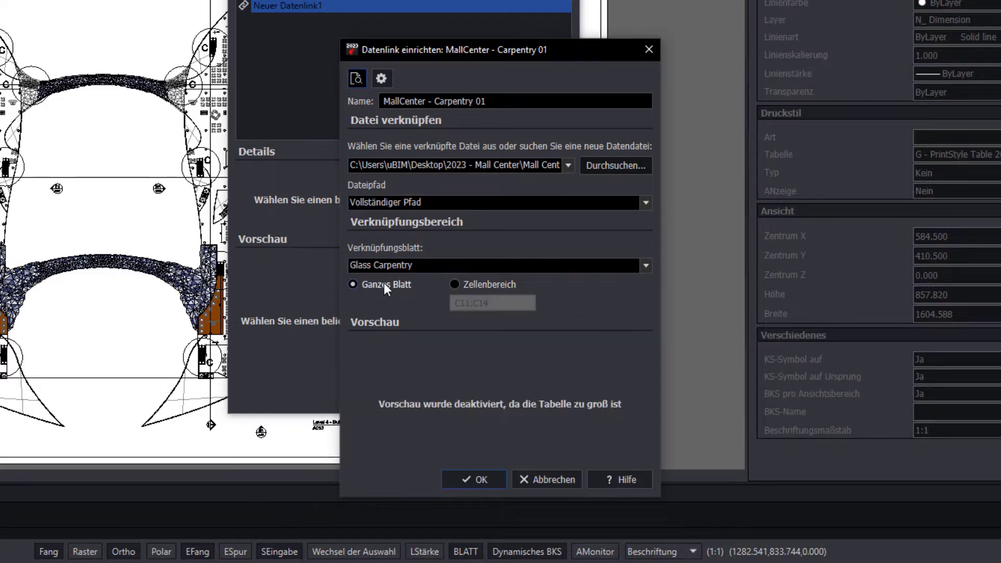
click(474, 477)
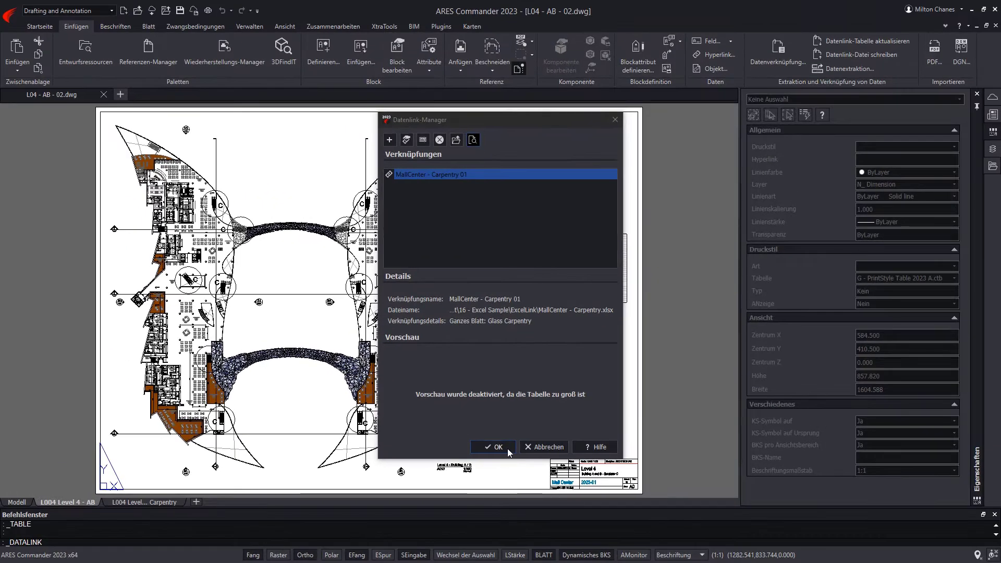
click(473, 436)
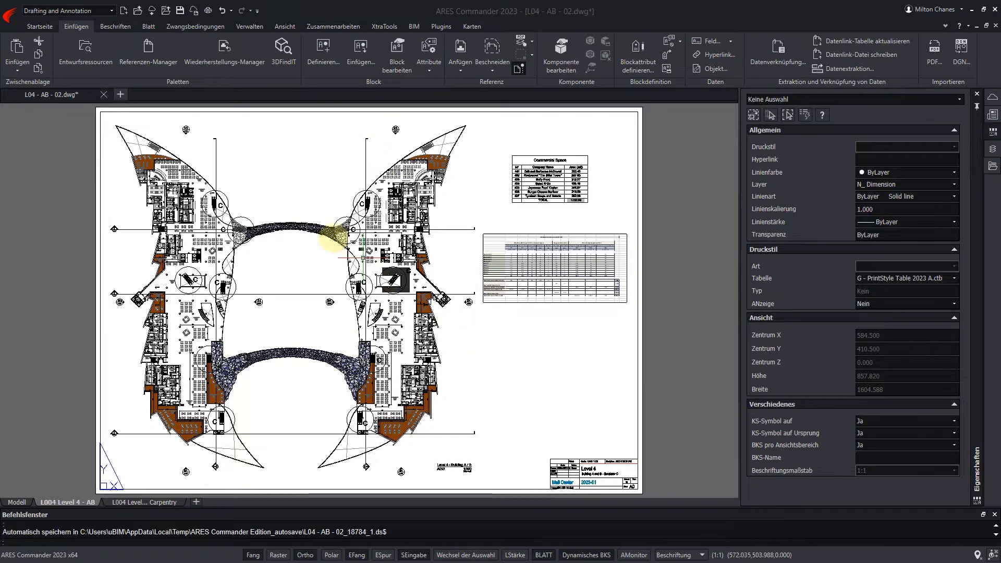
Insert a table from the data link MallCenter - Carpentry 01
click(115, 26)
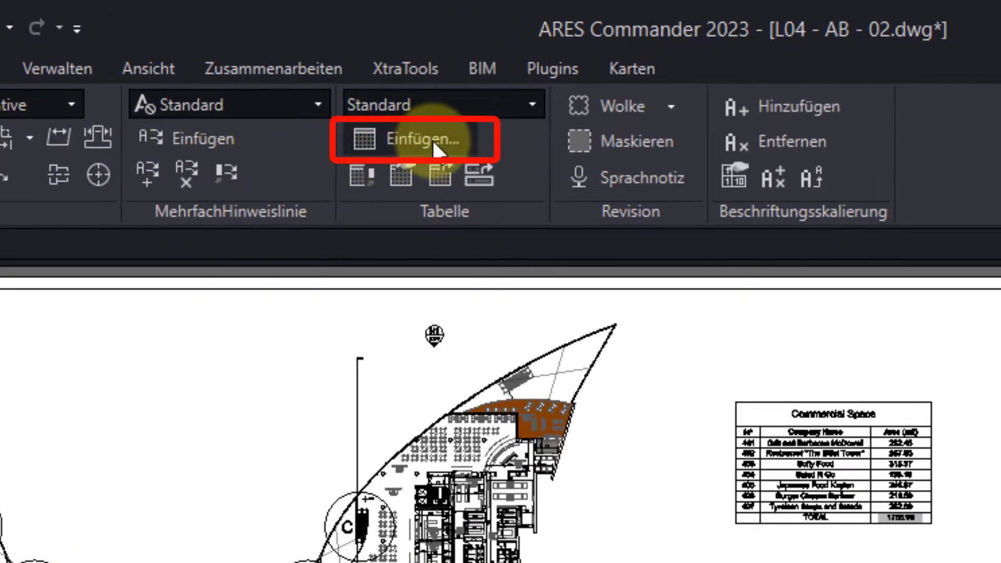
click(408, 102)
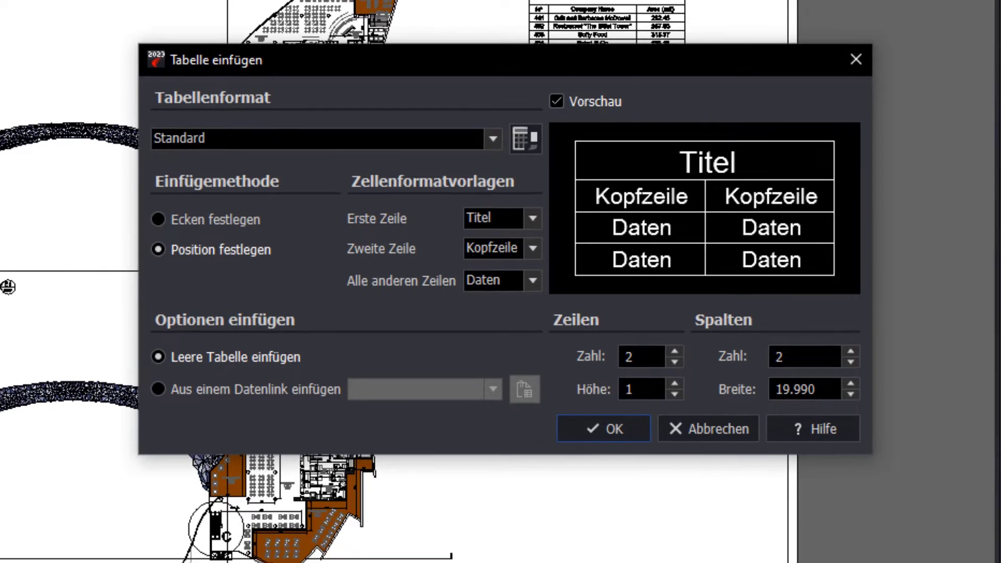
click(233, 386)
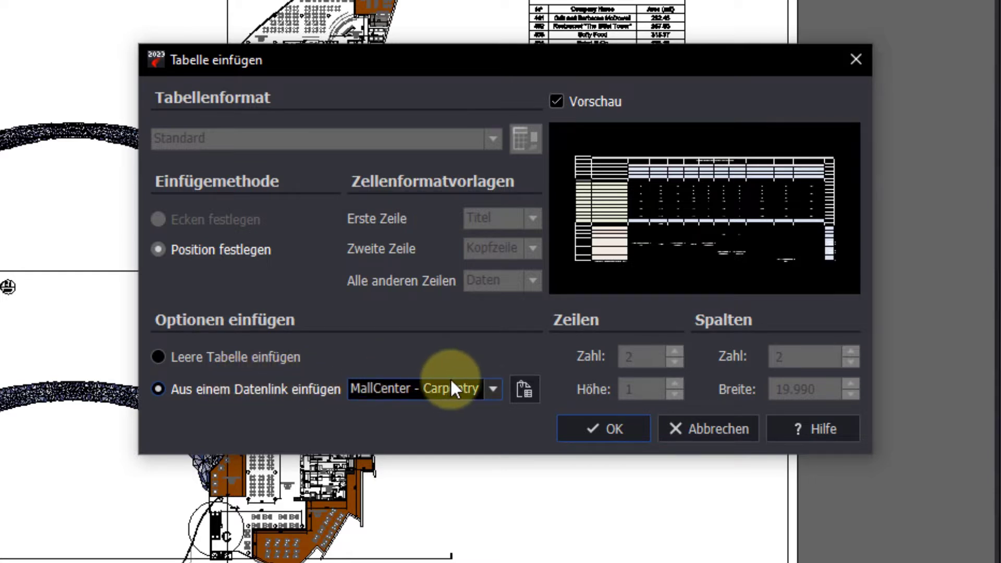
click(492, 388)
click(492, 404)
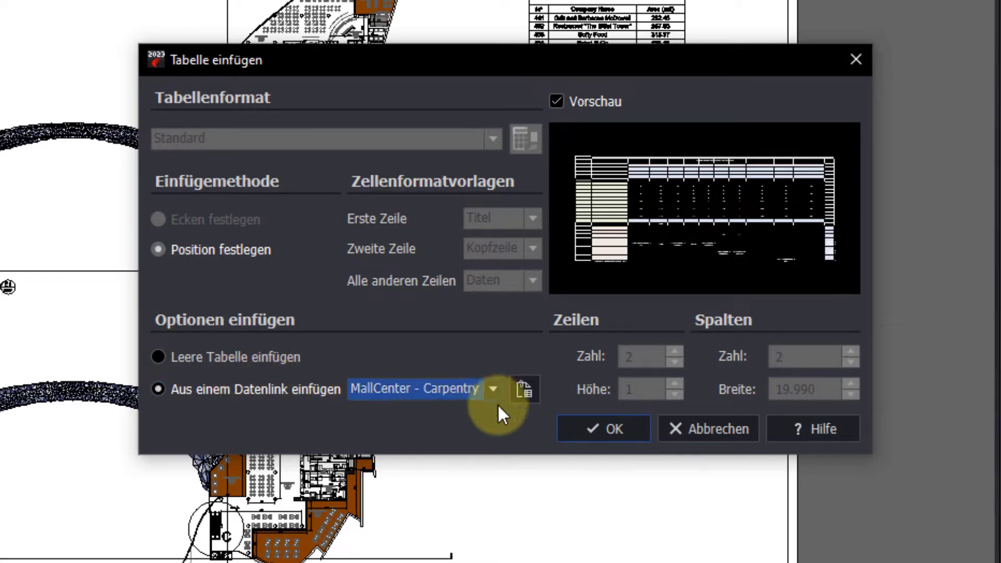
click(601, 428)
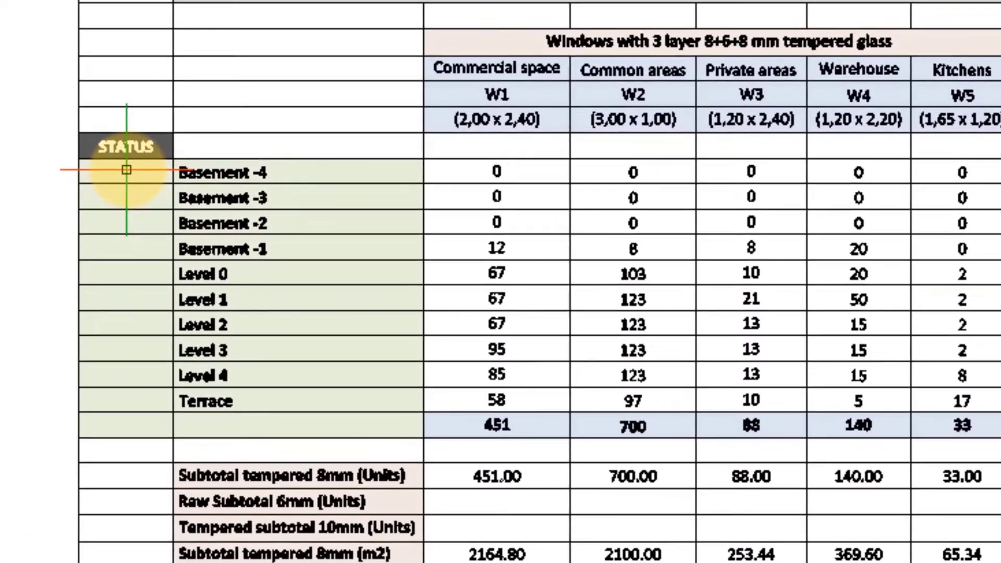
Unlock the STATUS cells from Basement -4 to Terrace and enter "Reviewed" for Basement -4
click(87, 209)
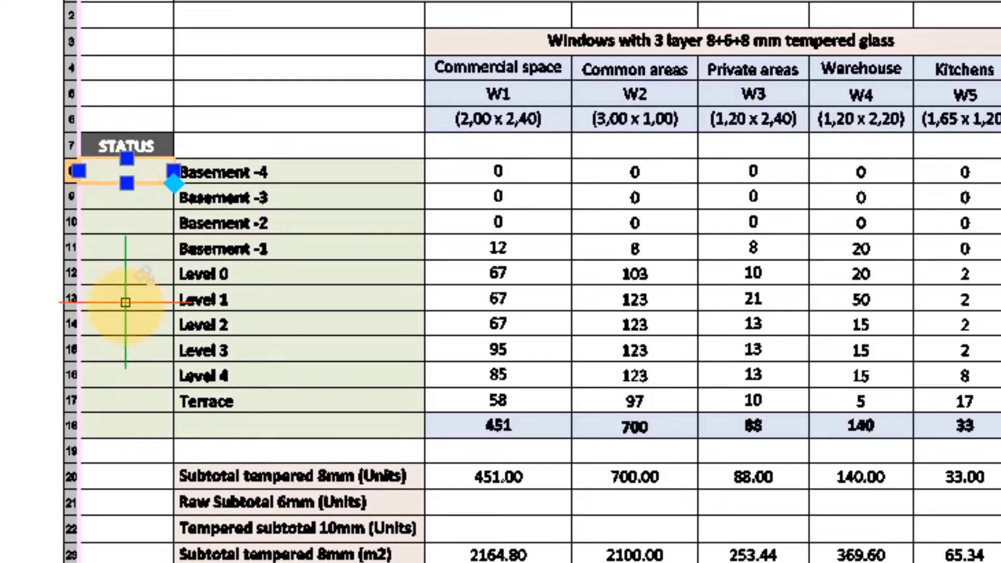
shift+click(111, 395)
right_click(110, 386)
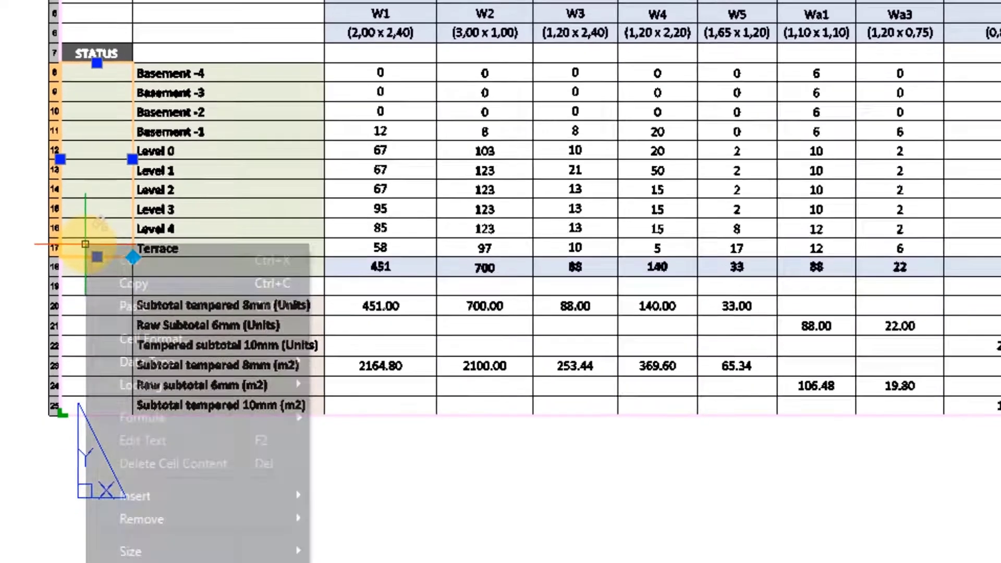
mouse_move(138, 312)
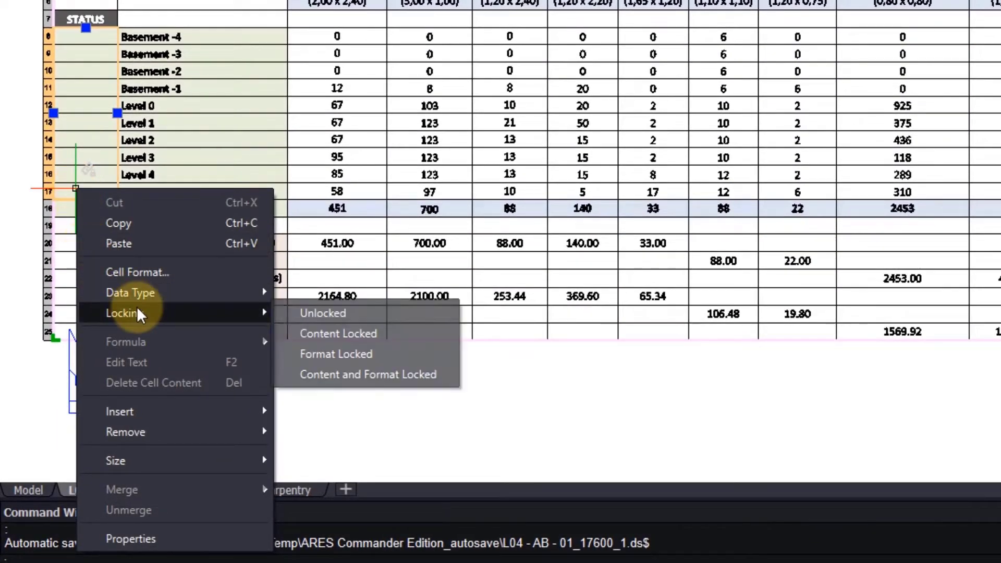
click(294, 314)
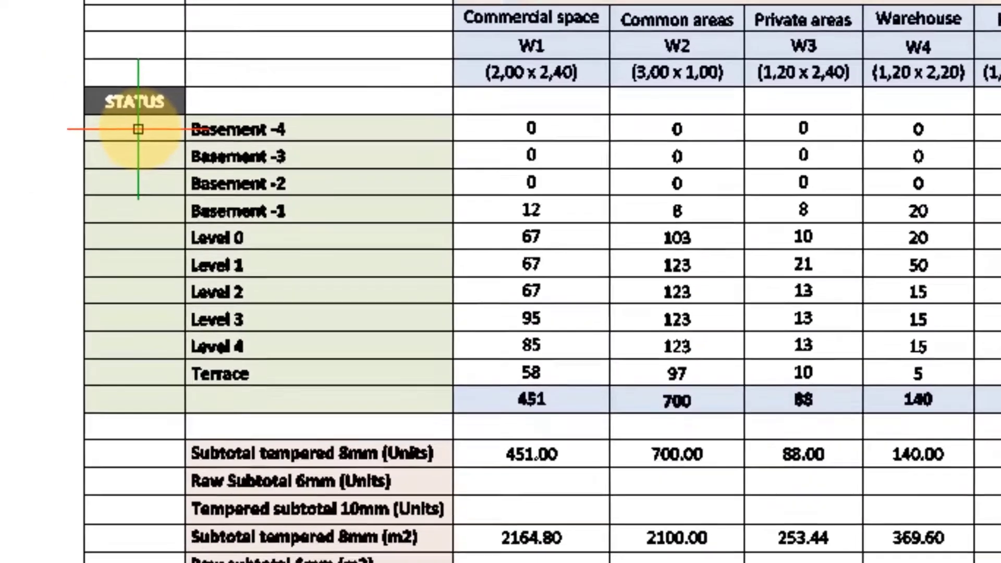
click(96, 52)
text(Reviewed)
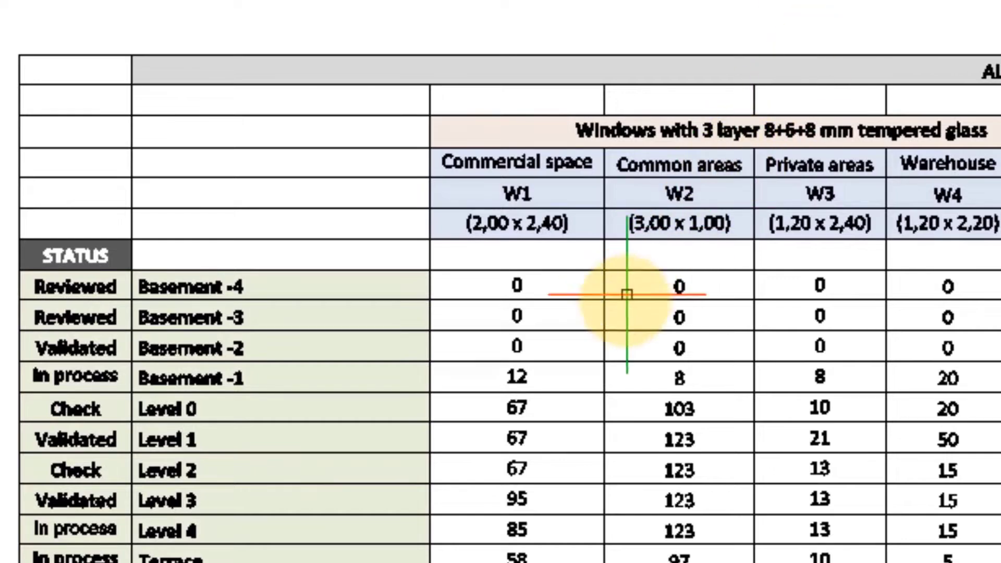
Unlock the W1 Commercial space cell of Basement -2 and set its value to 35
click(521, 343)
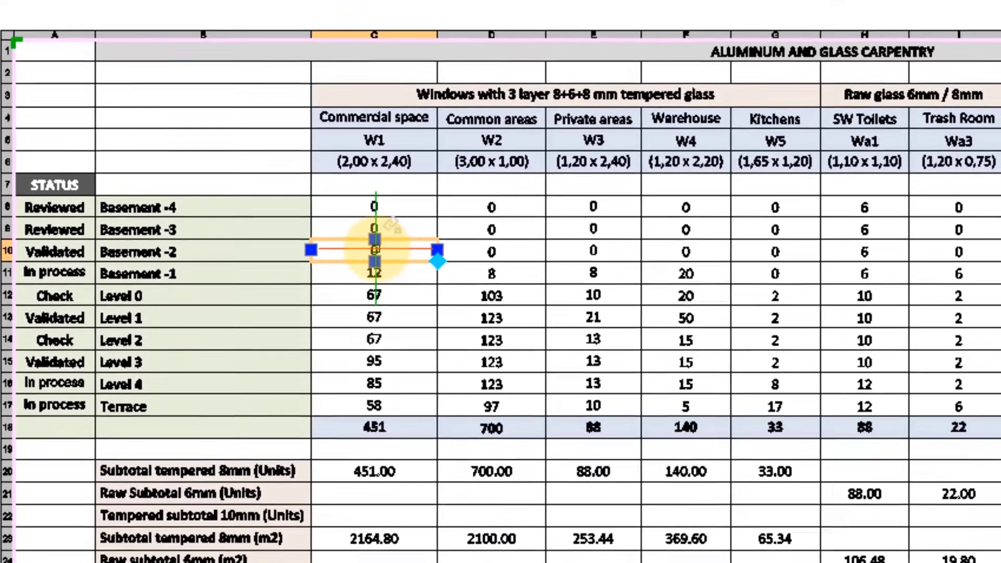
right_click(518, 344)
mouse_move(570, 405)
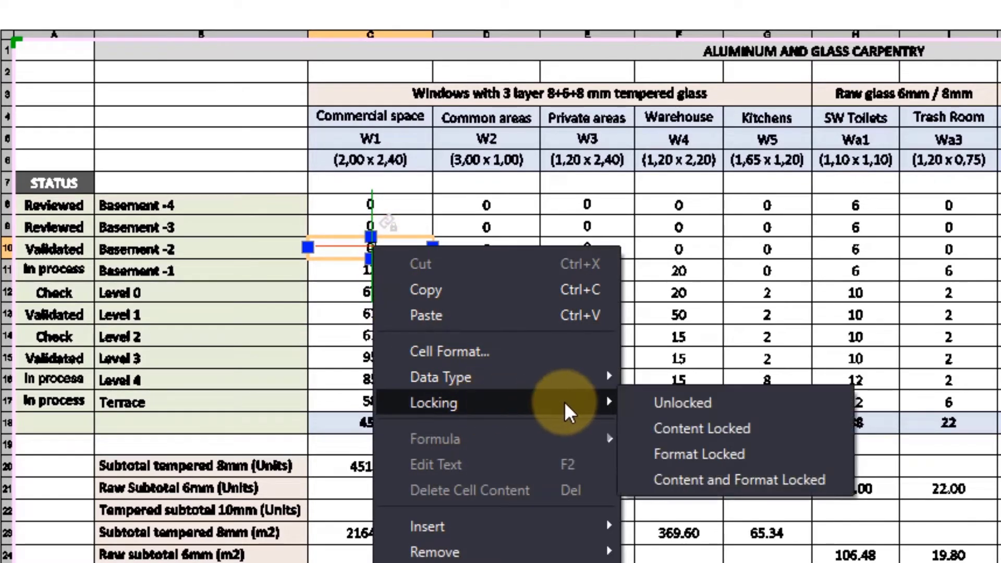
click(658, 404)
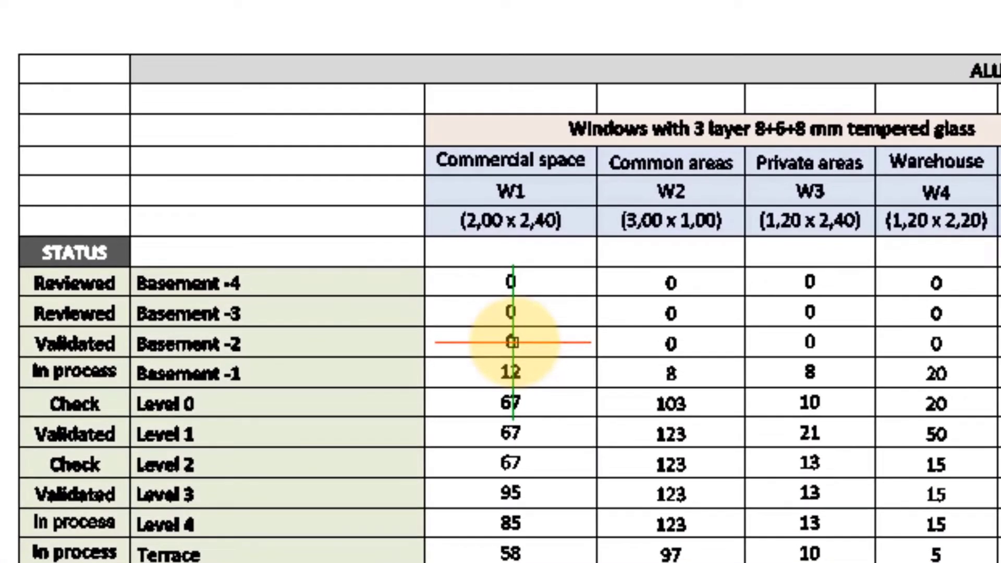
double_click(512, 342)
text(35)
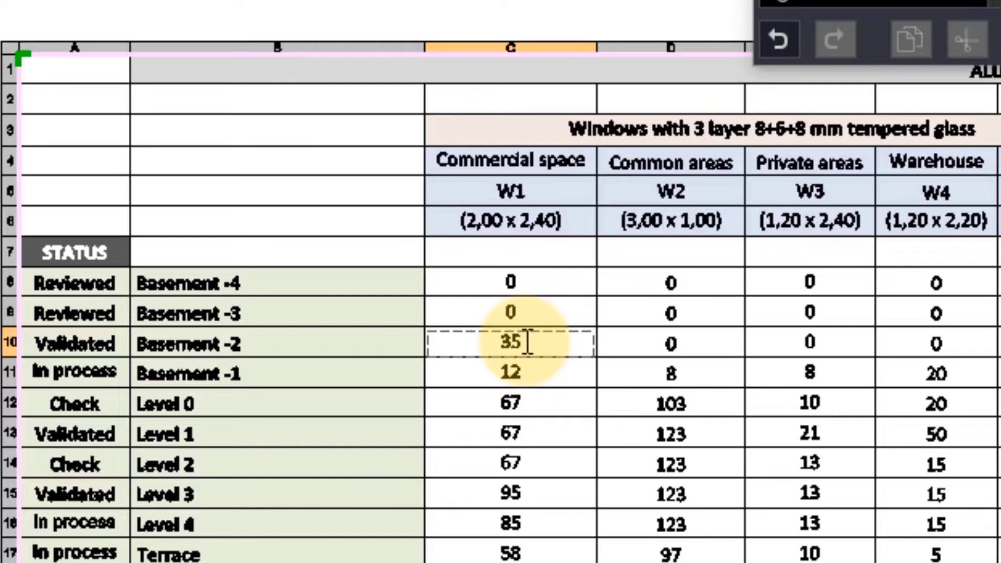
key(Escape)
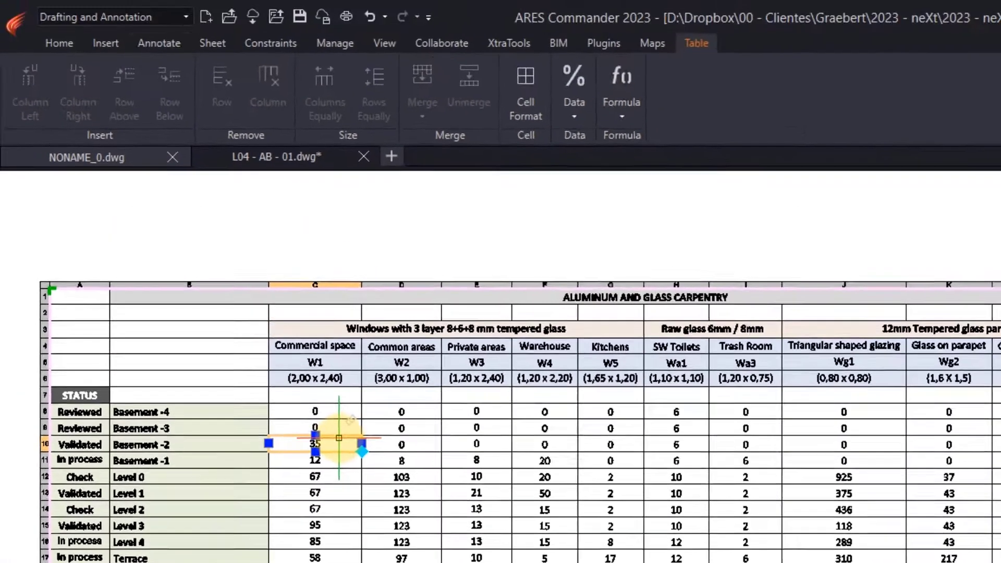
key(Escape)
Write the edited Aluminum and Glass Carpentry table back to its linked Excel file
click(106, 41)
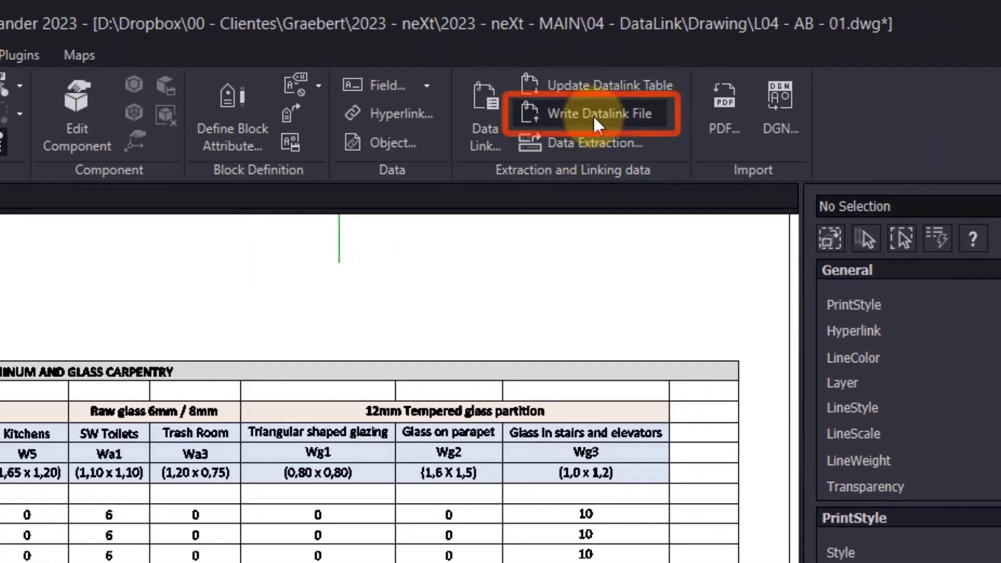
click(592, 114)
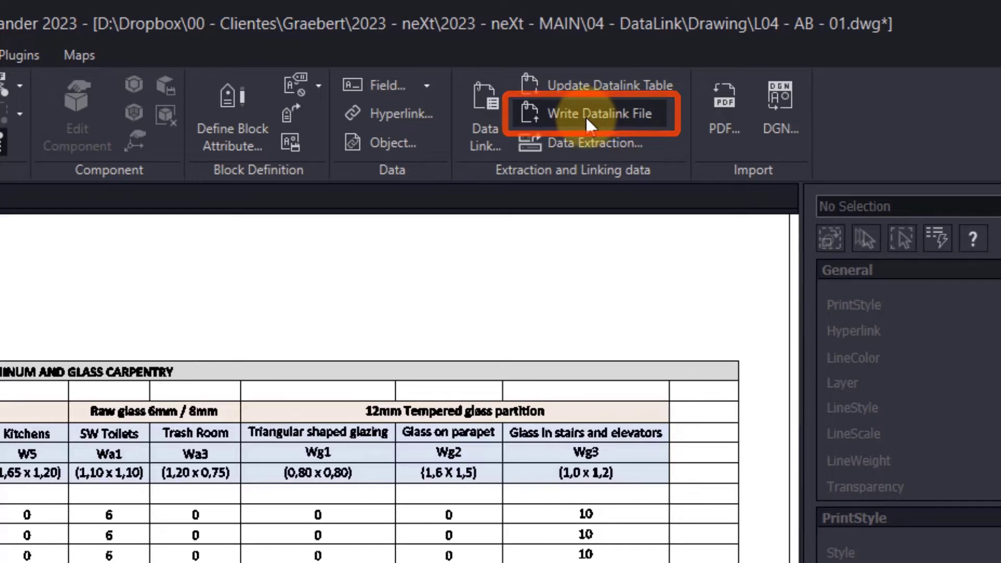
click(184, 362)
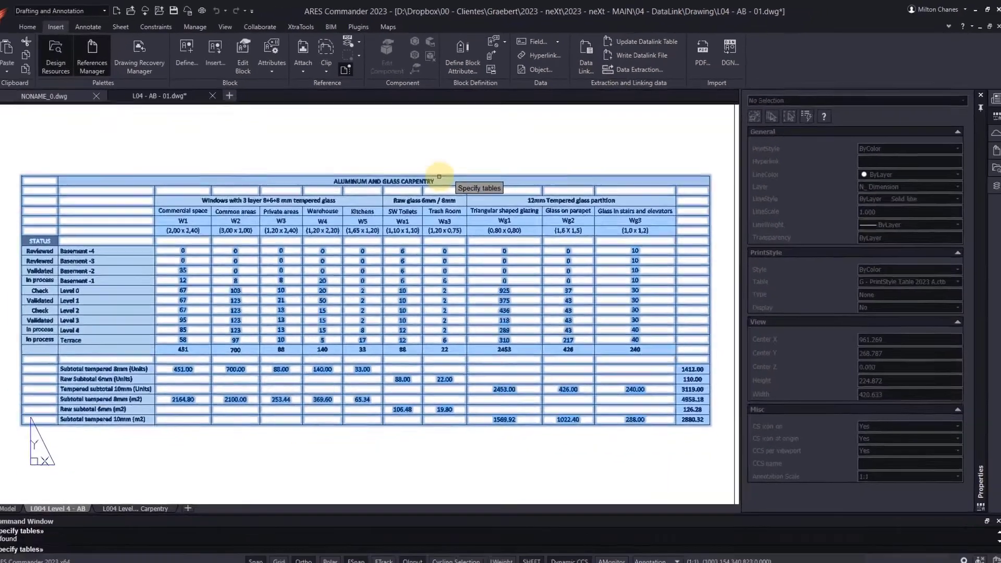
key(Return)
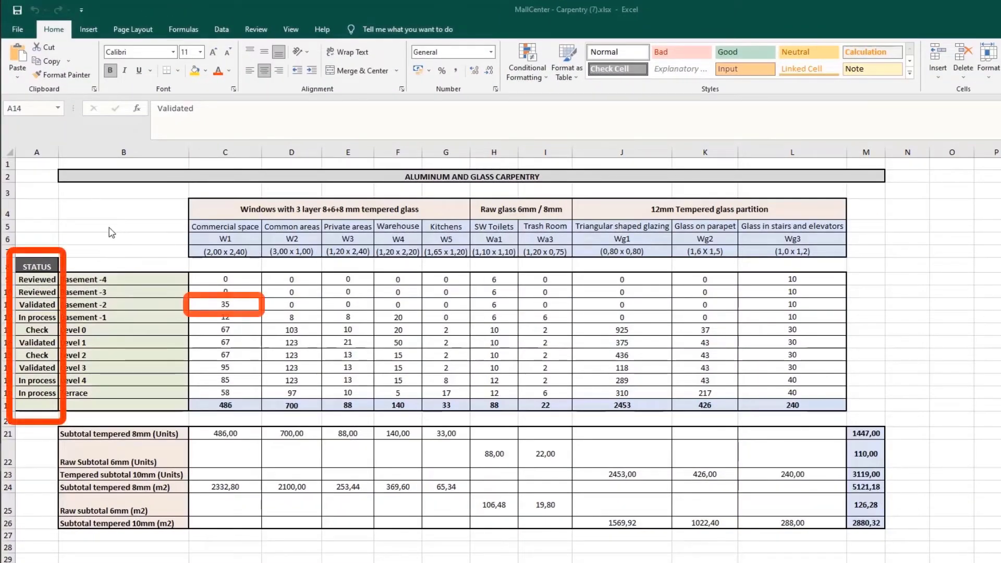
In the Excel workbook MallCenter - Carpentry (7).xlsx, copy Level 1's "Validated" status up through Basement -4
click(31, 228)
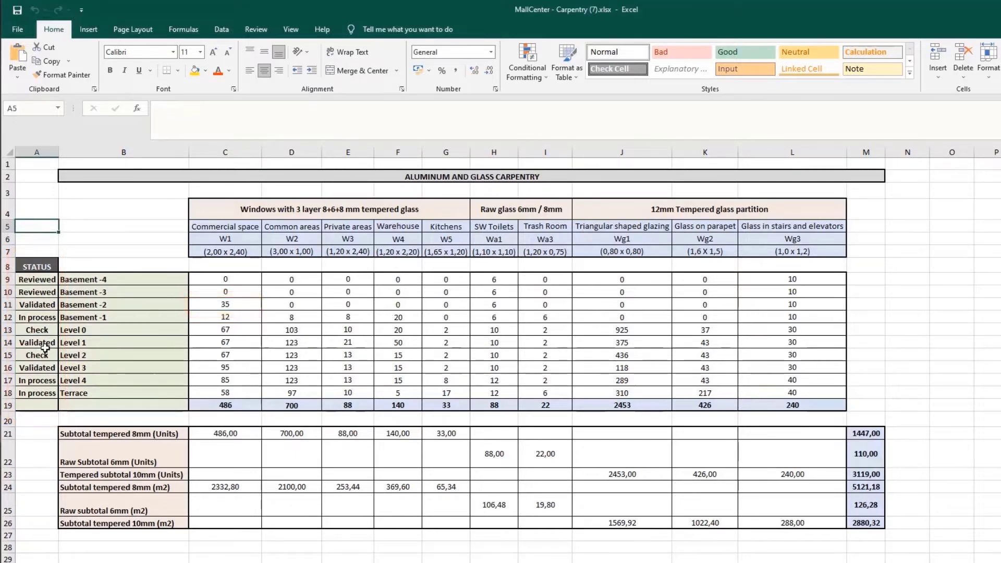
click(45, 342)
drag(85, 317, 75, 236)
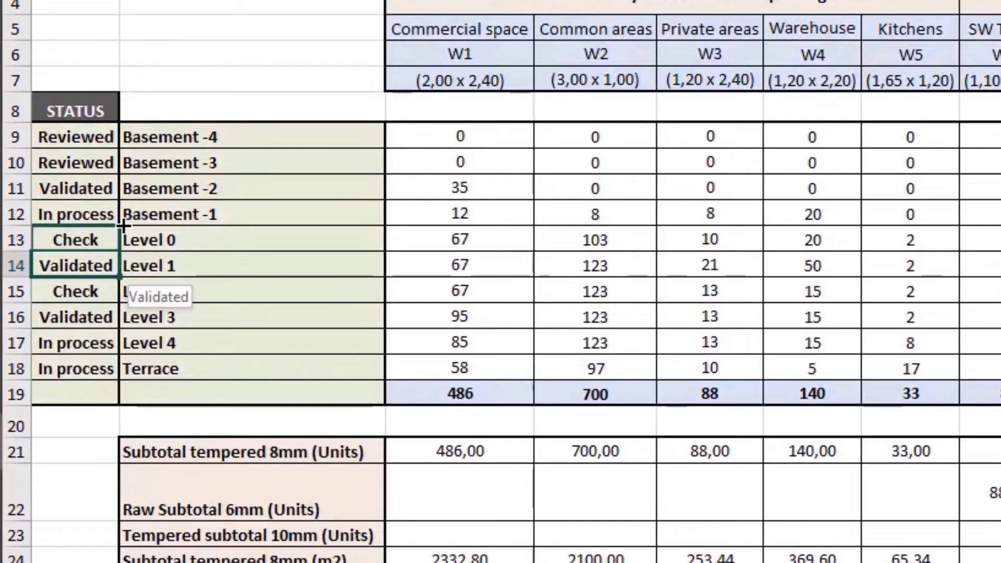
drag(104, 163, 104, 136)
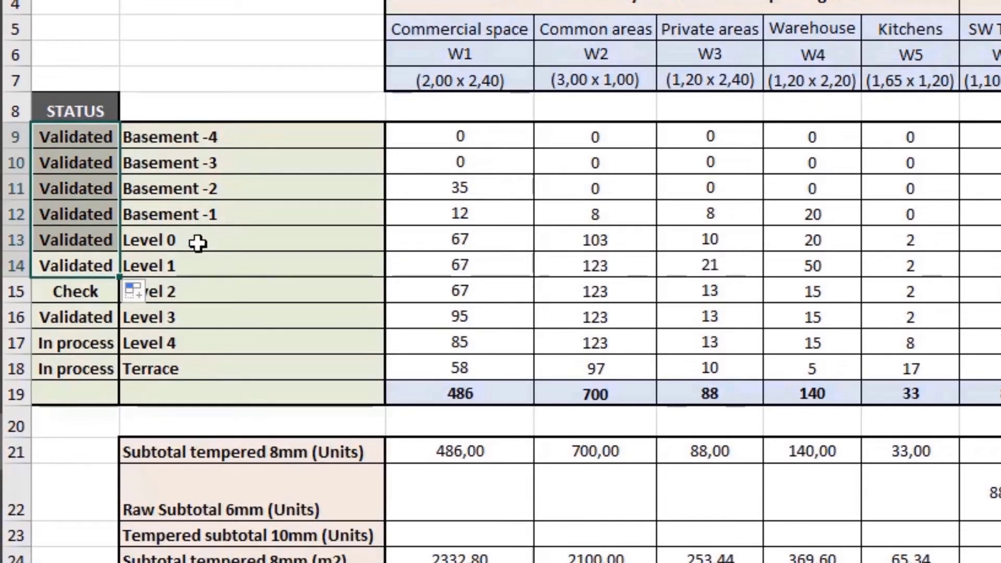
Enter 45 for W2 and 67 for W3 of Basement -2, enter 32 for W1 of Basement -3, and save the workbook
click(581, 188)
text(45)
key(Tab)
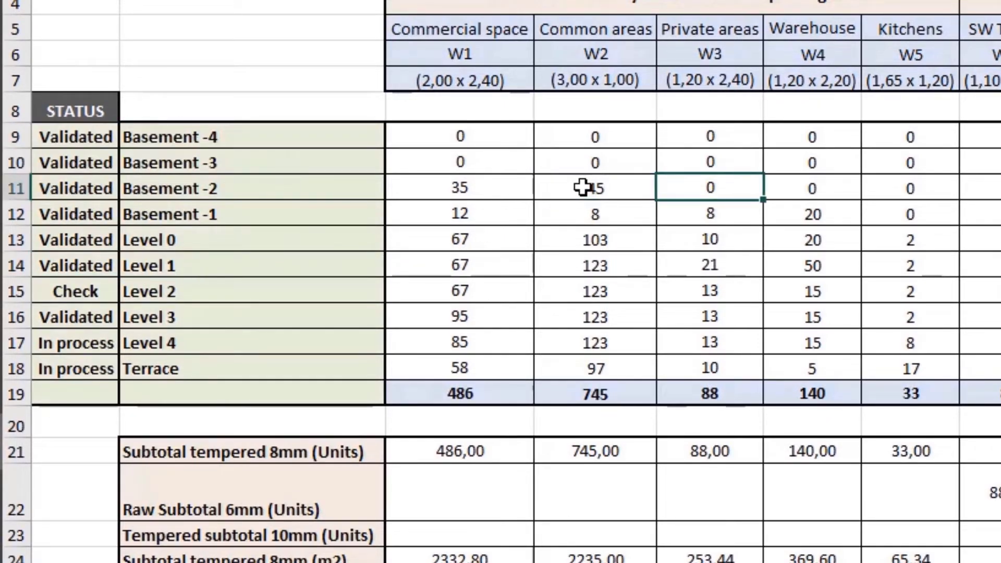
text(67)
key(Up)
key(Left)
key(Left)
text(32)
key(Return)
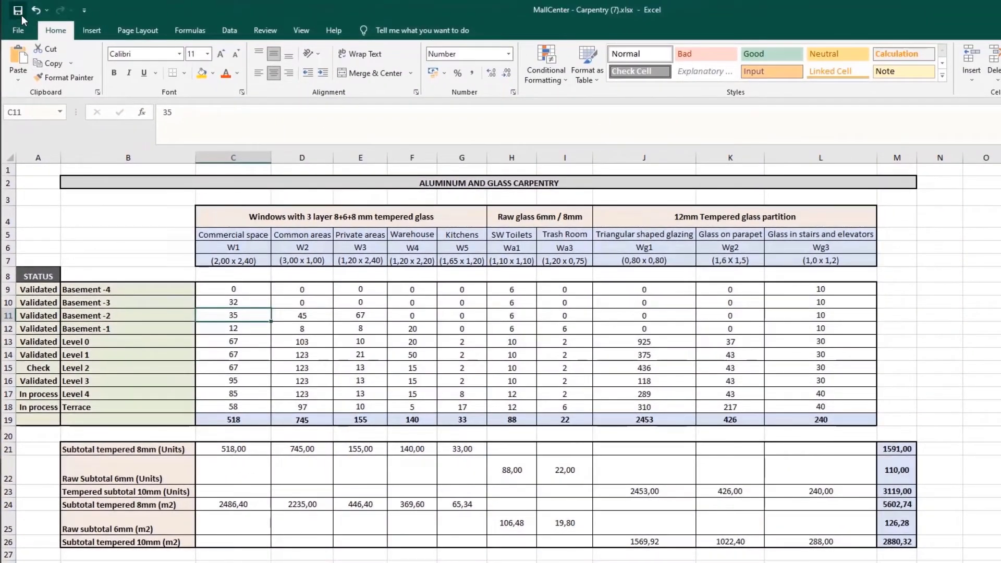
click(18, 10)
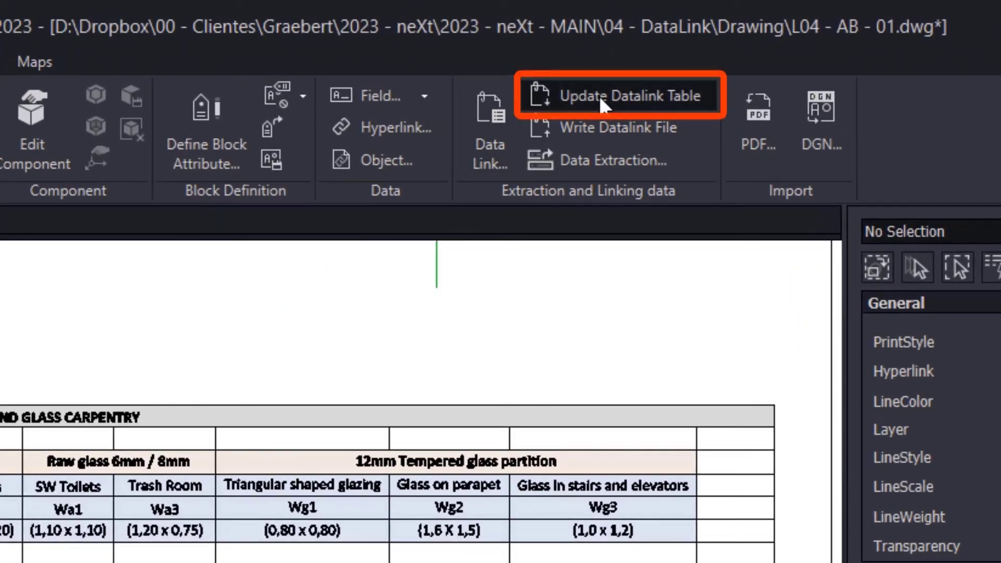
Back in ARES Commander, update the Aluminum and Glass Carpentry table from its data link
click(599, 96)
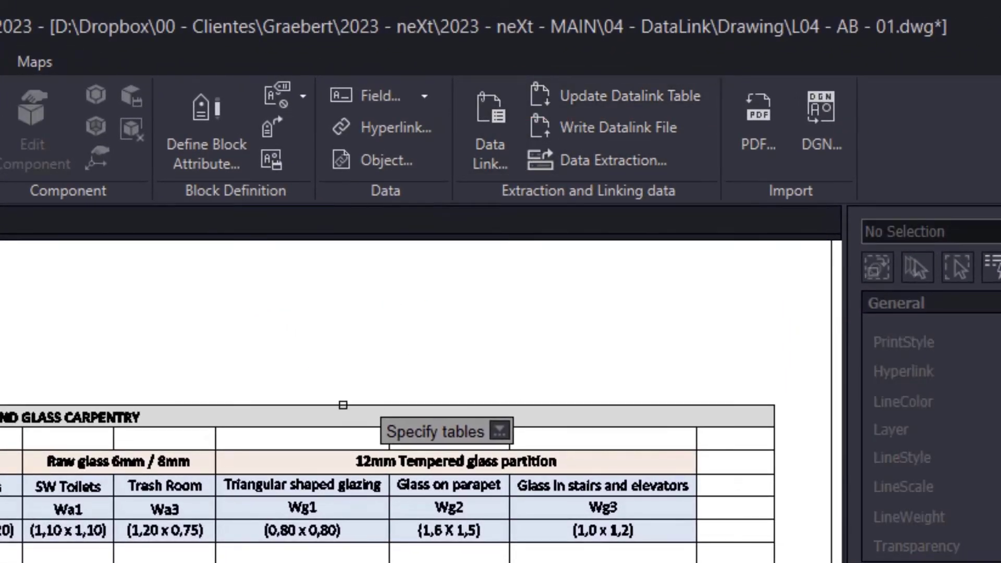
click(343, 405)
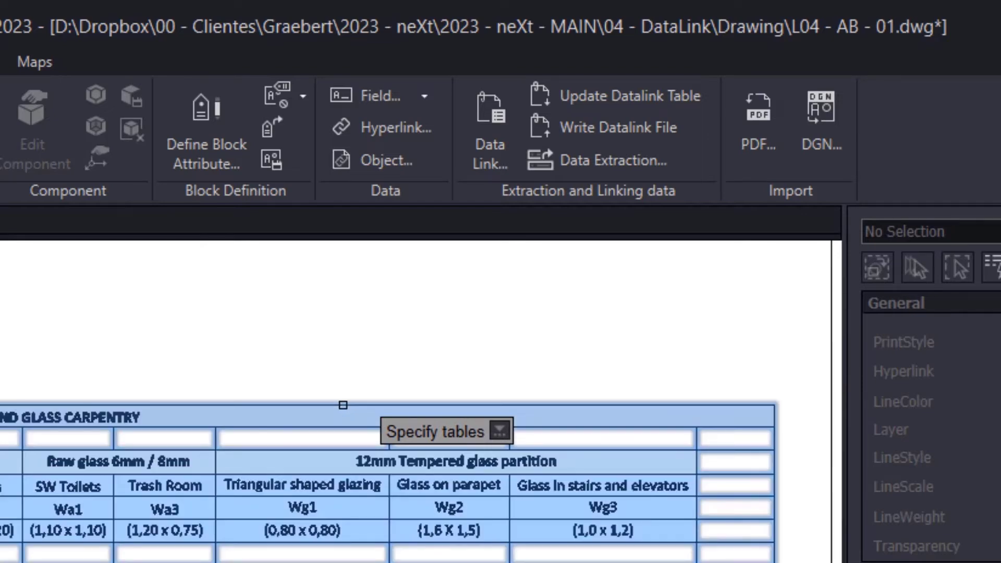
key(Return)
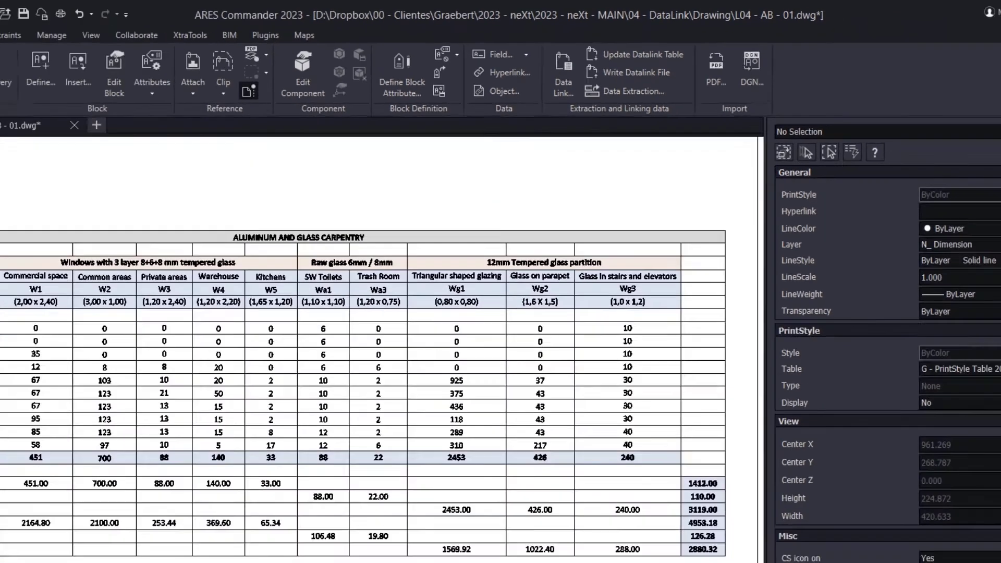